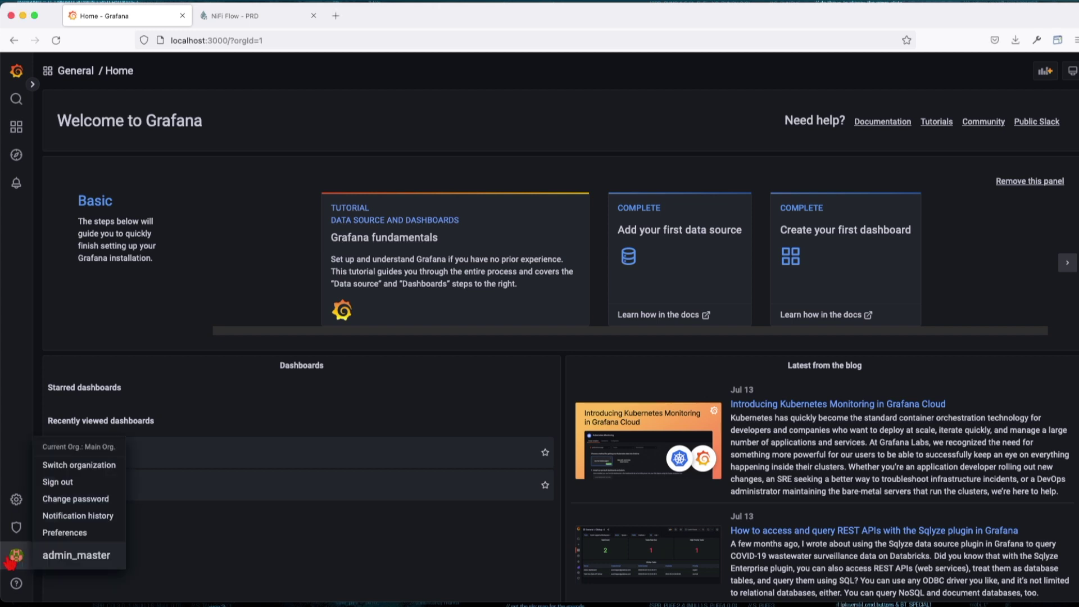
Add a new organization named 'USA Team' from the server admin Orgs list
{"action": "mouse_move", "coordinate": [93, 528]}
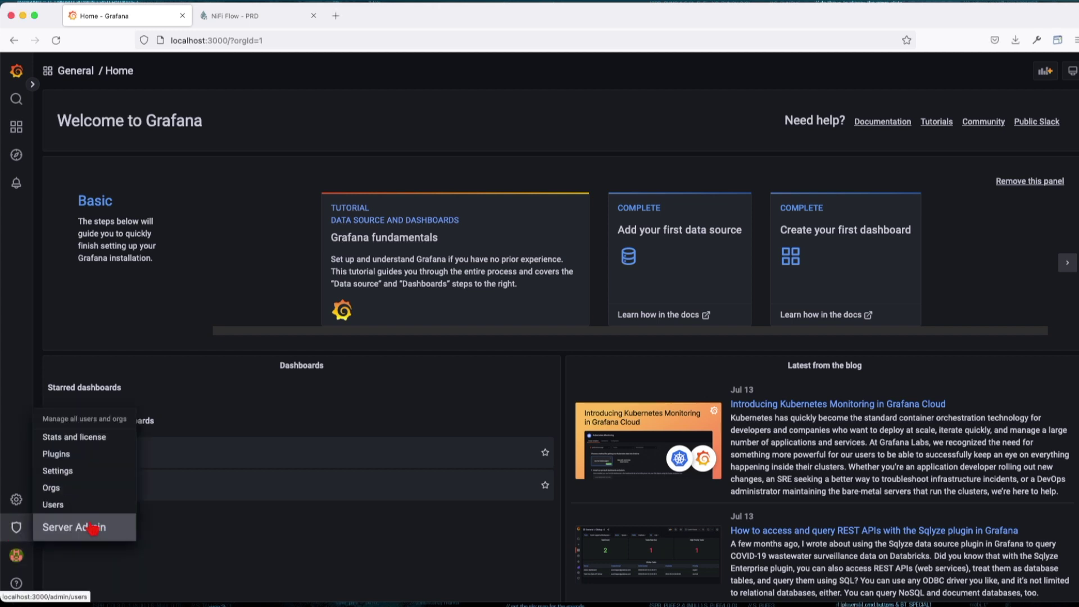
{"action": "left_click", "coordinate": [57, 494]}
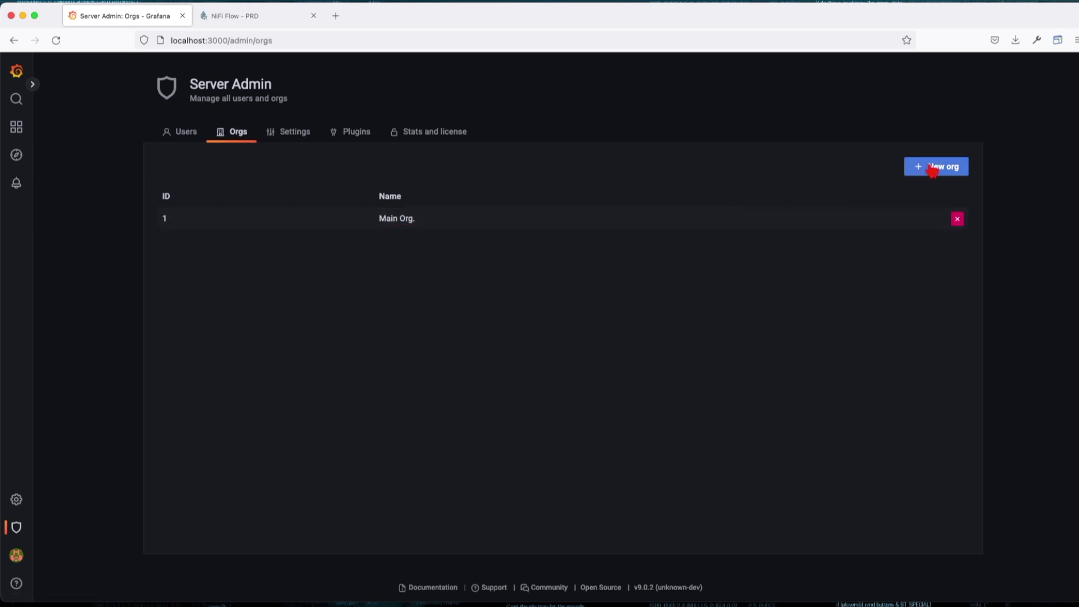
{"action": "left_click", "coordinate": [934, 168]}
{"action": "left_click", "coordinate": [288, 264]}
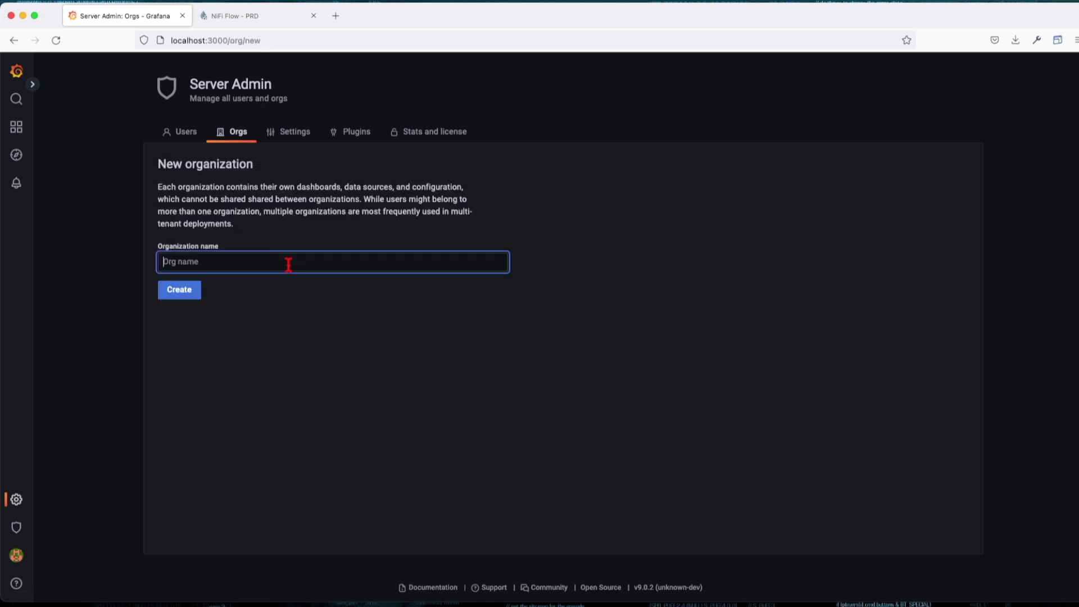
{"action": "type", "text": "USA Team"}
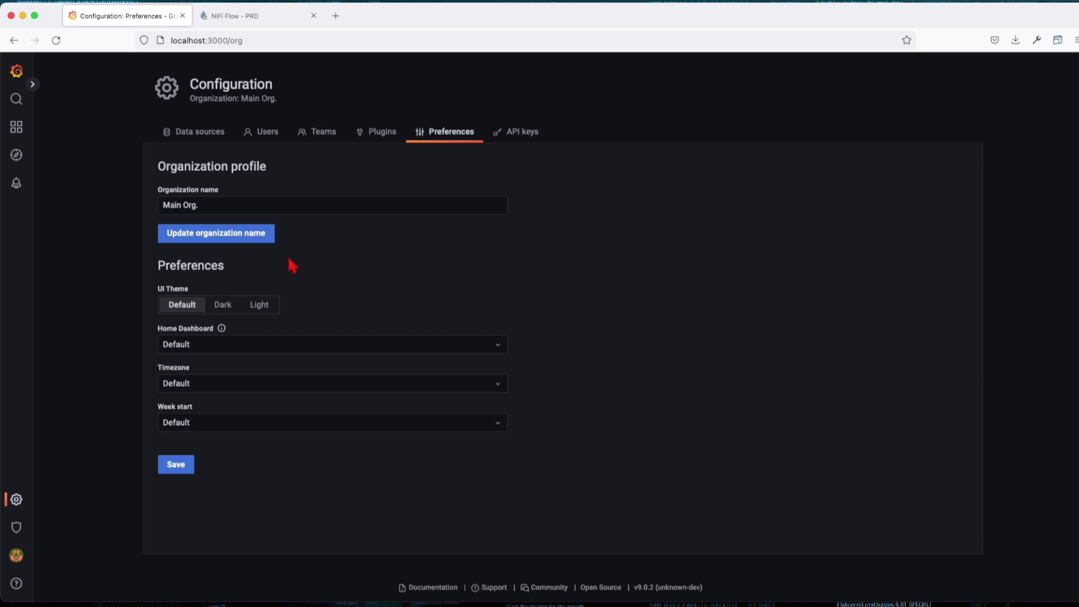
Preview the interface theme options, leaving the theme on Default
{"action": "left_click", "coordinate": [222, 305]}
{"action": "left_click", "coordinate": [259, 304]}
{"action": "left_click", "coordinate": [186, 306]}
Set Main Org.'s timezone to America/Anchorage and save the preferences
{"action": "left_click", "coordinate": [217, 383]}
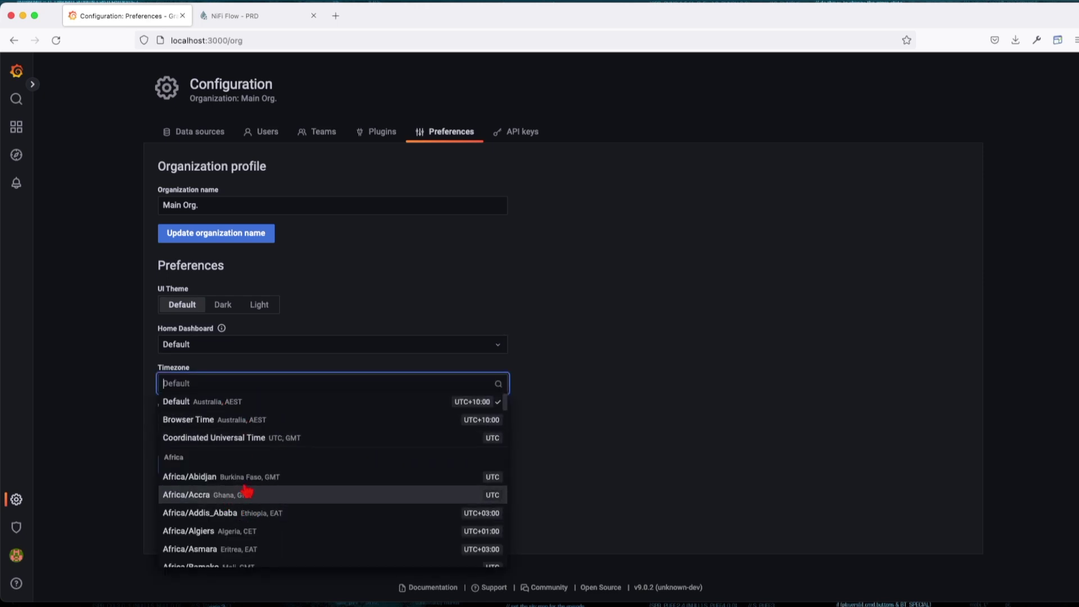
{"action": "type", "text": "usa"}
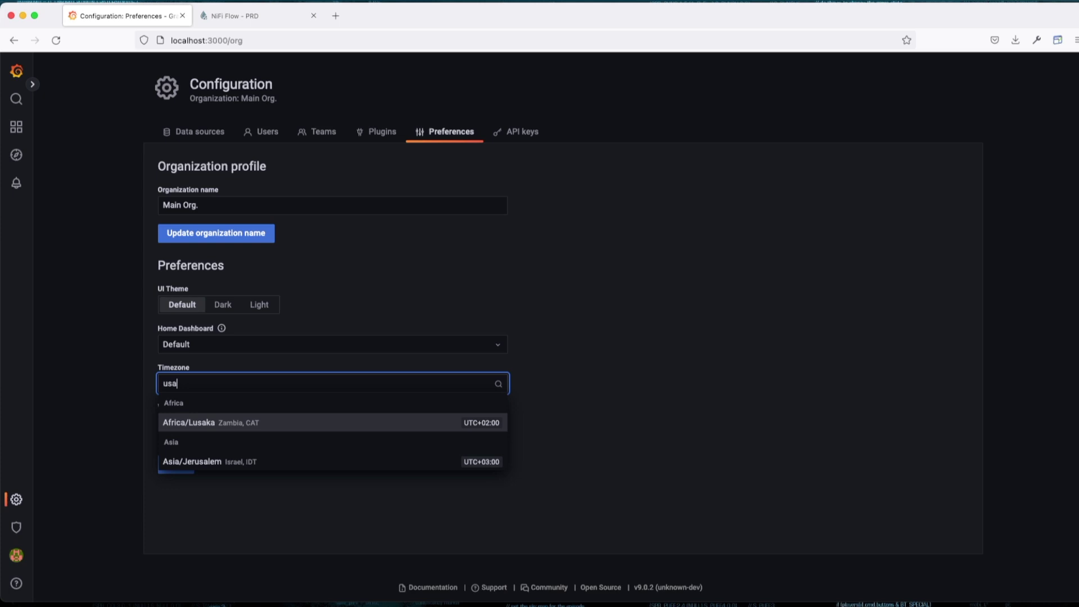
{"action": "key", "text": "Escape"}
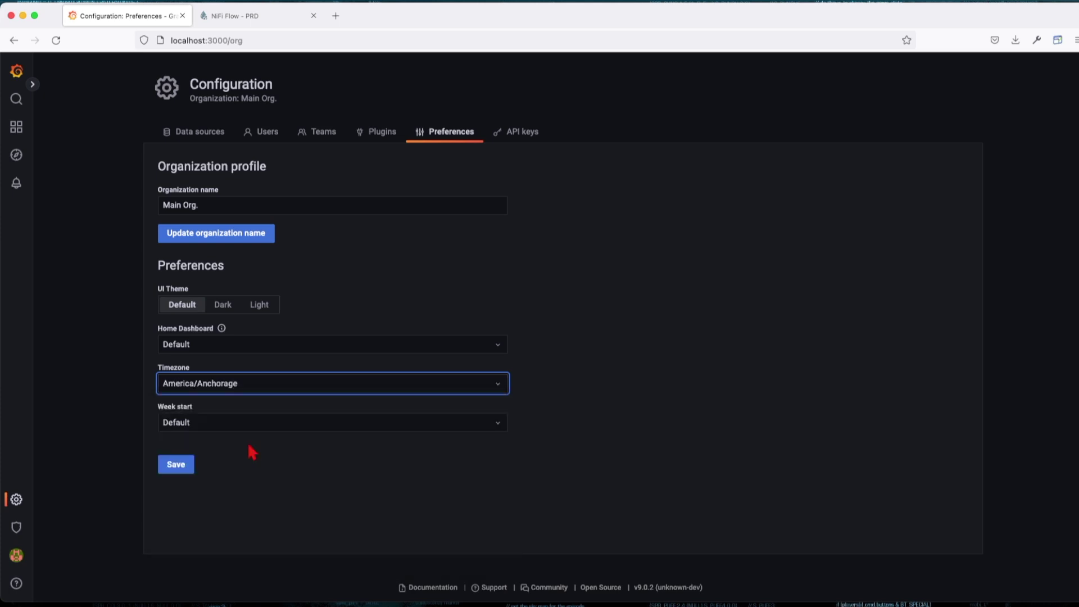
{"action": "left_click", "coordinate": [186, 471]}
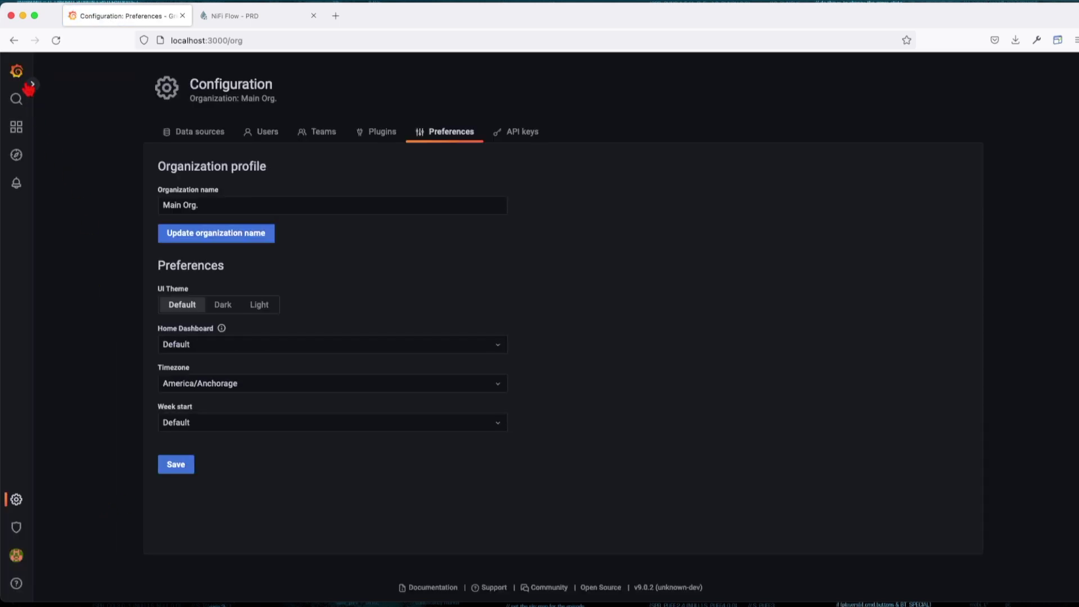
Return Home and switch the active organization to USA Team via Switch organization
{"action": "left_click", "coordinate": [17, 72]}
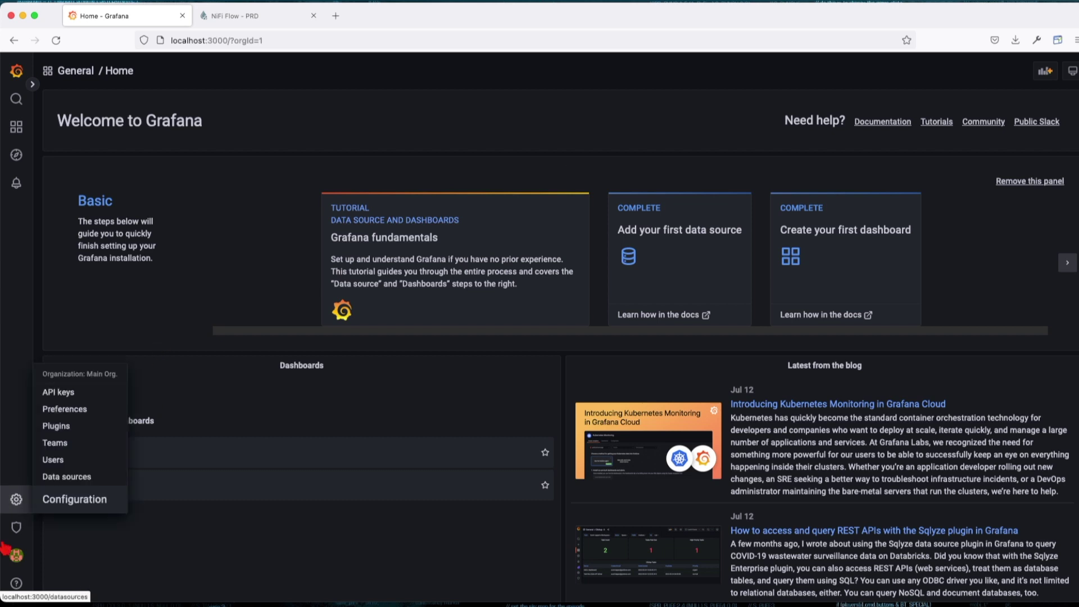
{"action": "mouse_move", "coordinate": [25, 556]}
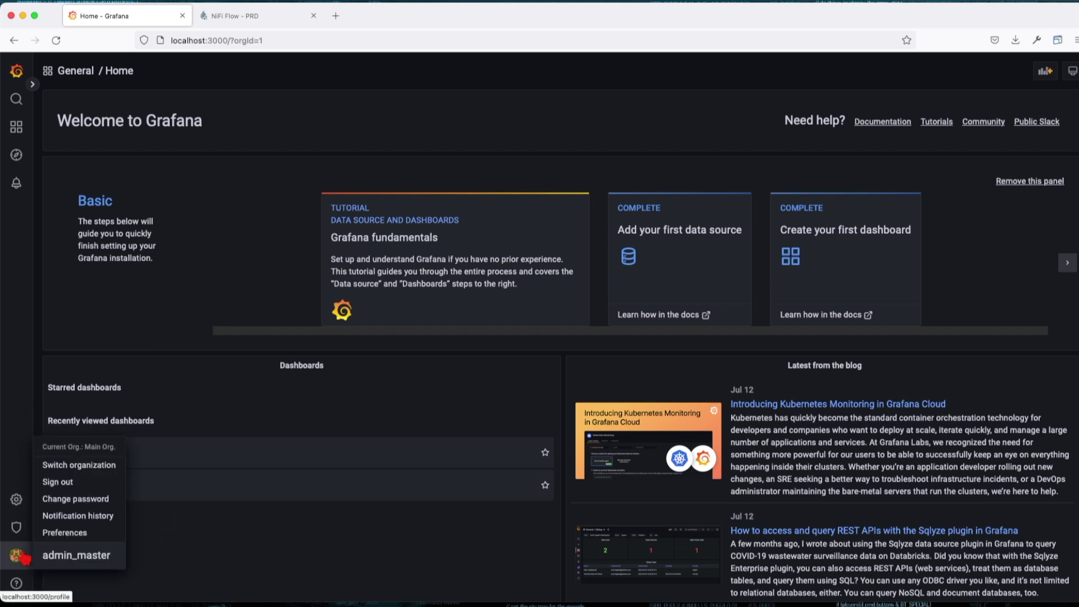
{"action": "left_click", "coordinate": [69, 469]}
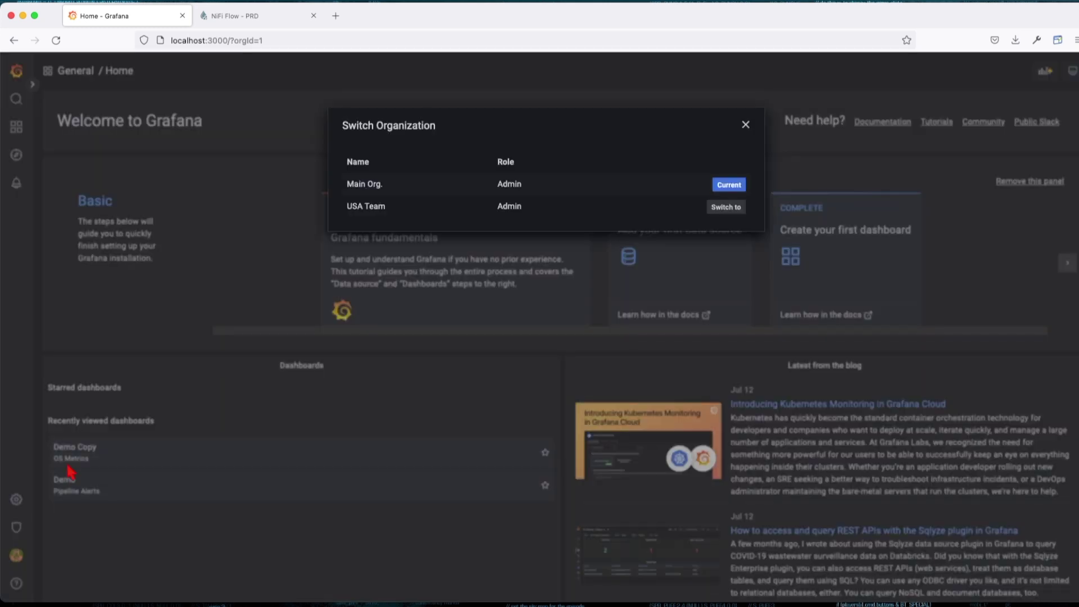
{"action": "left_click", "coordinate": [726, 208]}
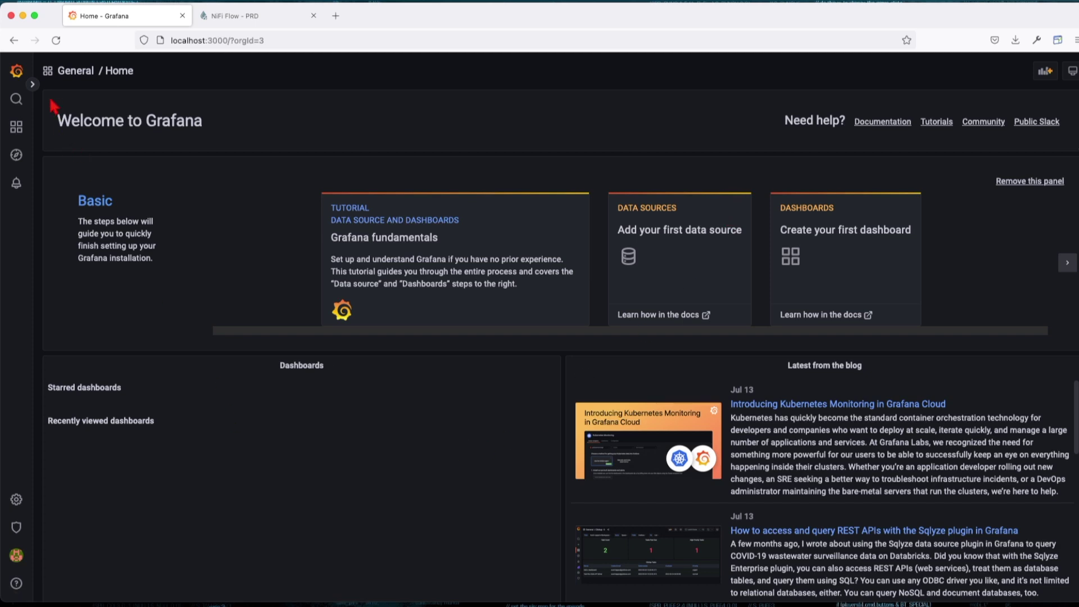
{"action": "left_click", "coordinate": [33, 85]}
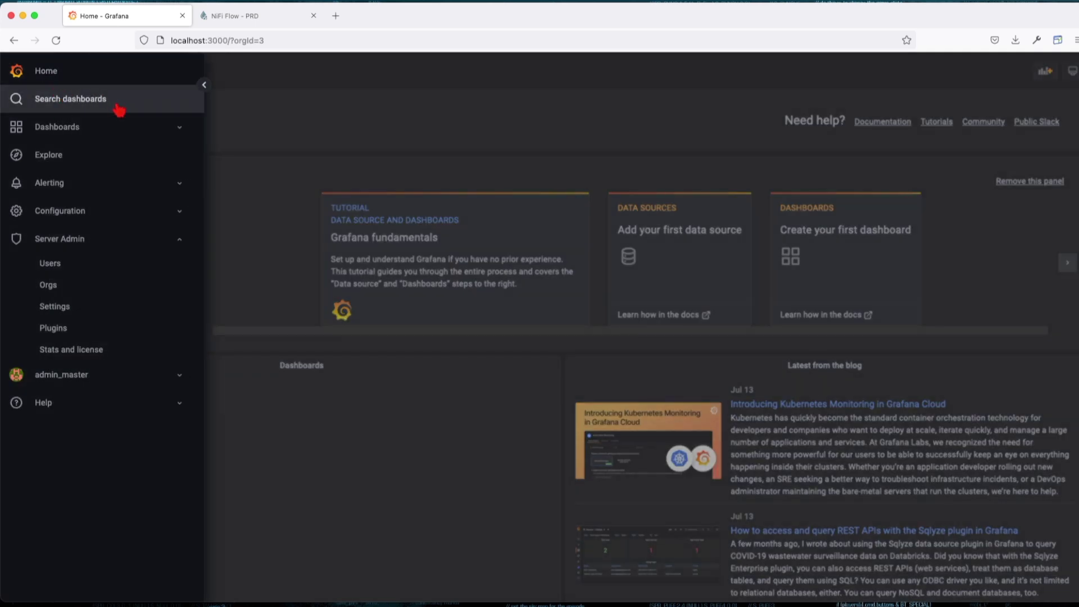
{"action": "left_click", "coordinate": [52, 210]}
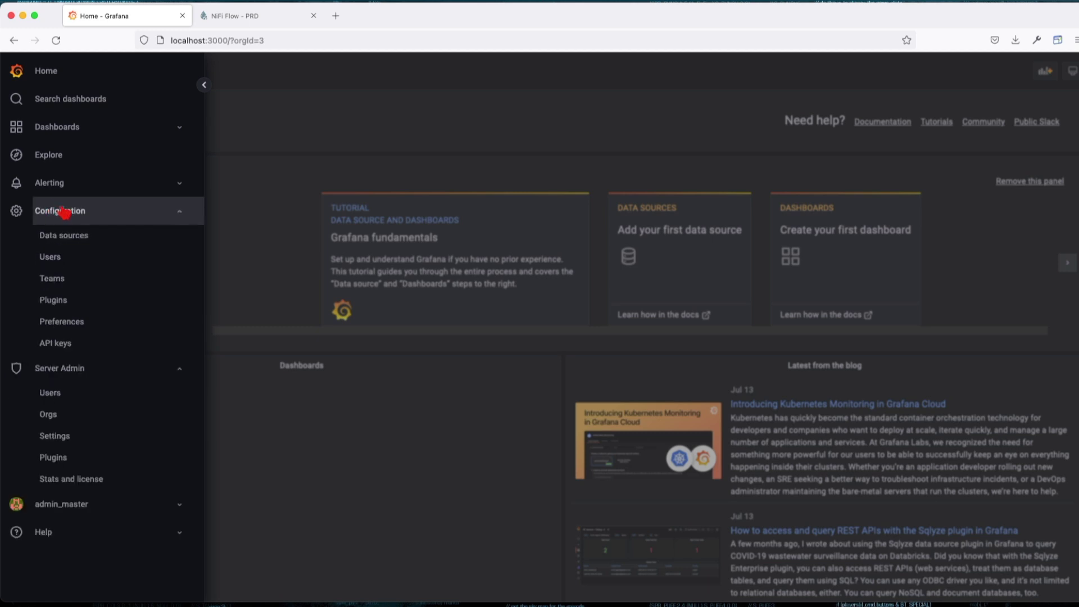
{"action": "left_click", "coordinate": [71, 233]}
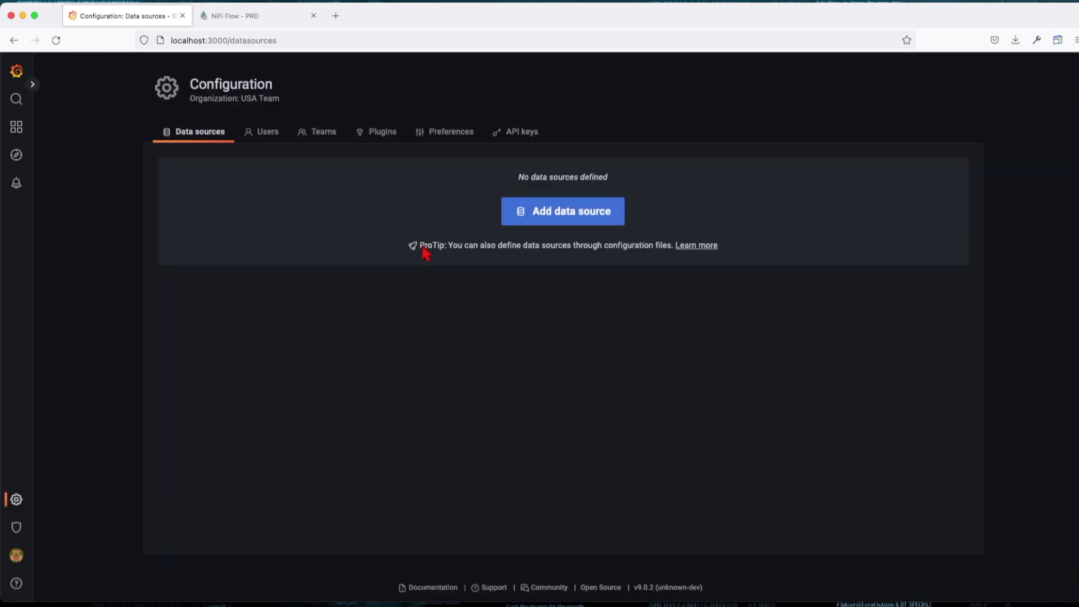
{"action": "left_click", "coordinate": [269, 133]}
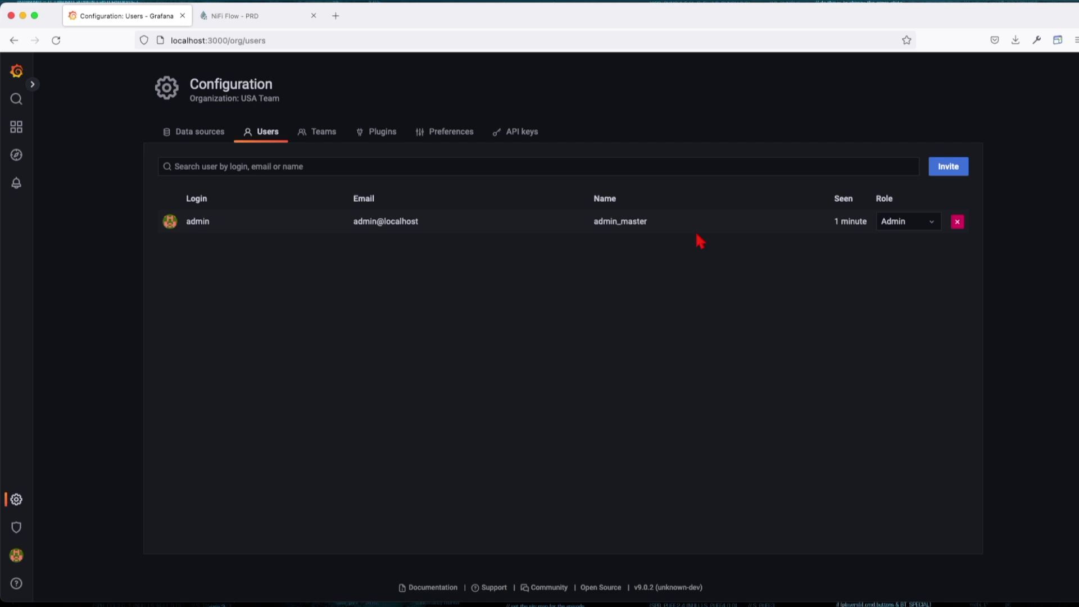
{"action": "left_click", "coordinate": [322, 132]}
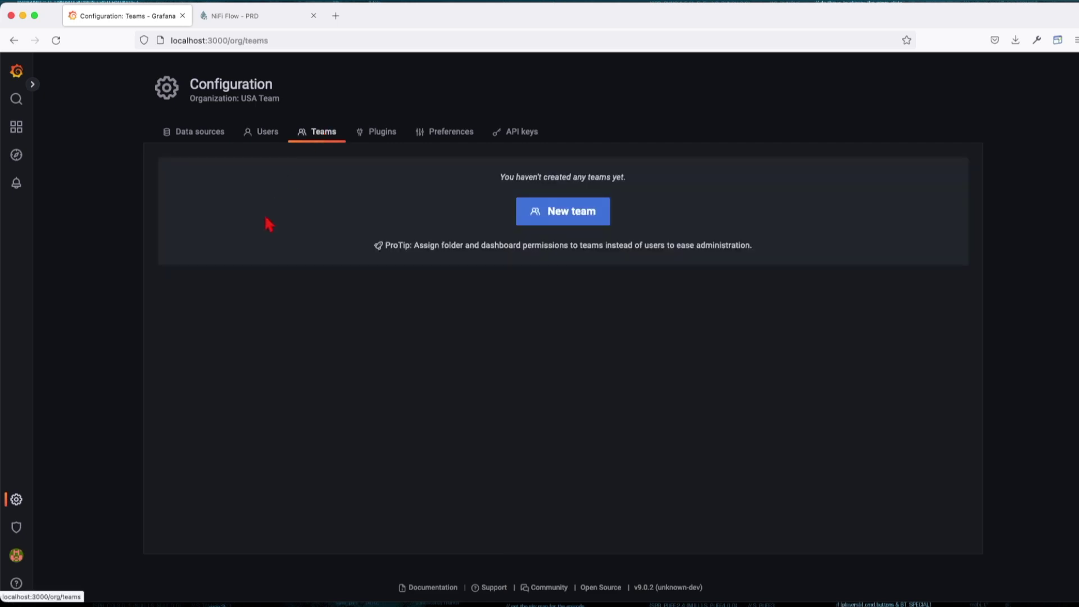
{"action": "left_click", "coordinate": [390, 141]}
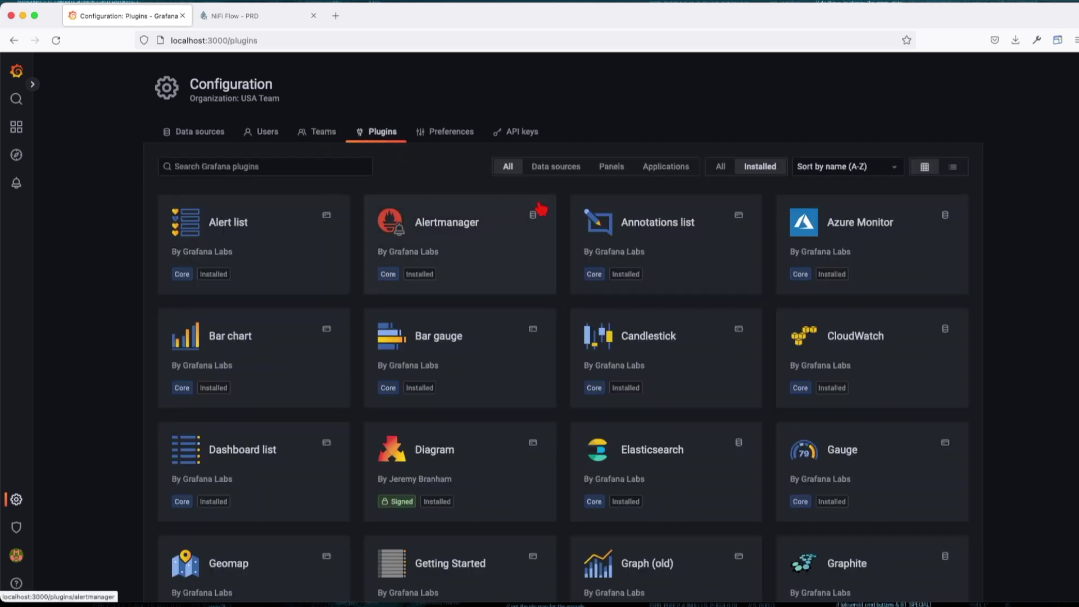
{"action": "mouse_move", "coordinate": [20, 188]}
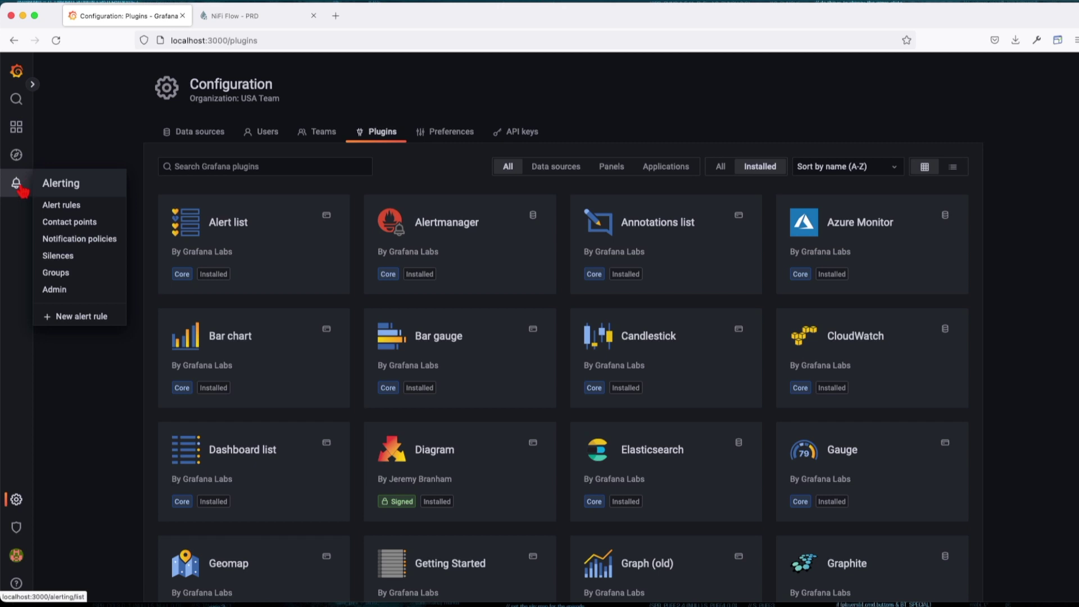
{"action": "key", "text": "g"}
{"action": "key", "text": "h"}
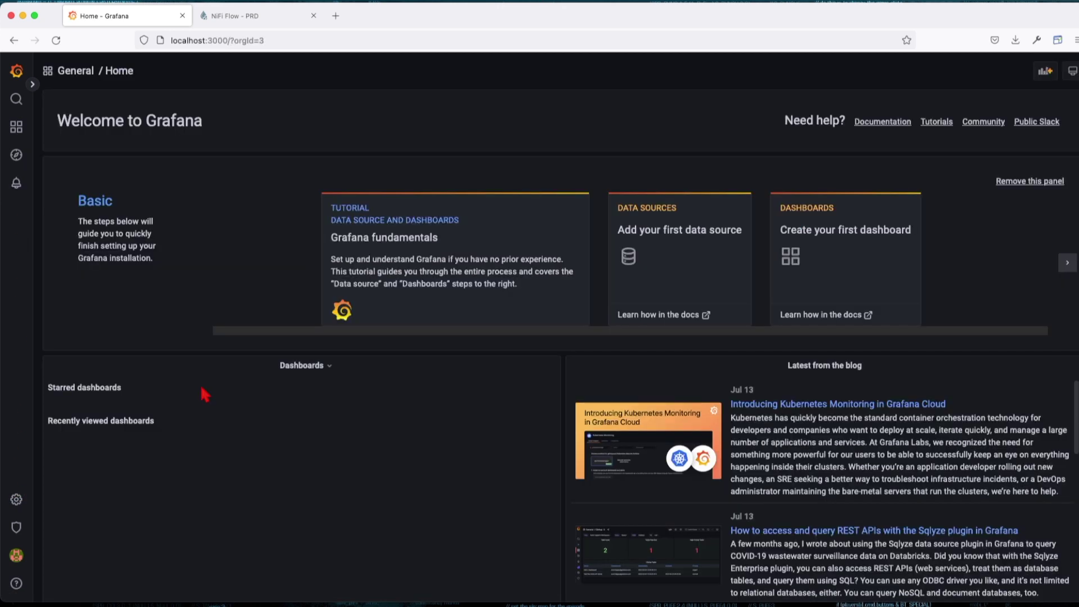
From Server Admin > Users, add the editor user to USA Team with the default Viewer role
{"action": "mouse_move", "coordinate": [17, 529]}
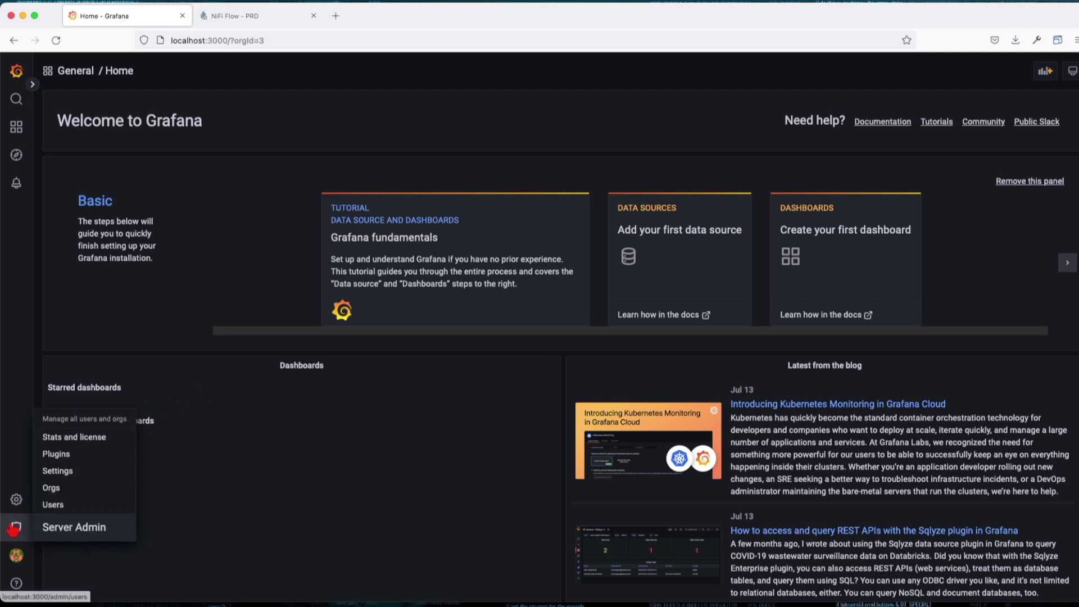
{"action": "left_click", "coordinate": [60, 508]}
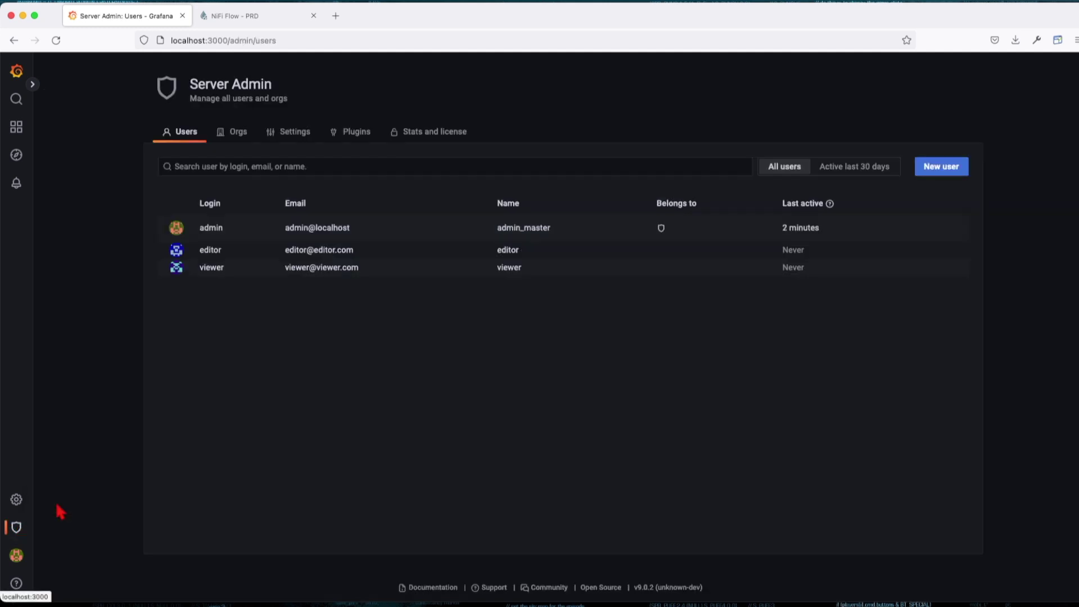
{"action": "left_click", "coordinate": [356, 259]}
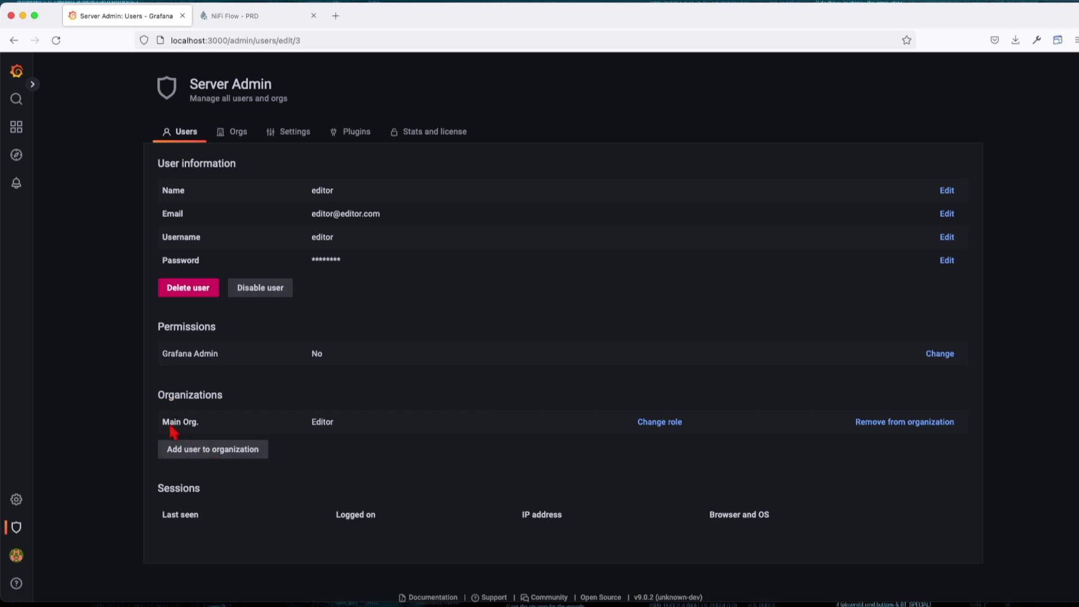
{"action": "left_click", "coordinate": [192, 449]}
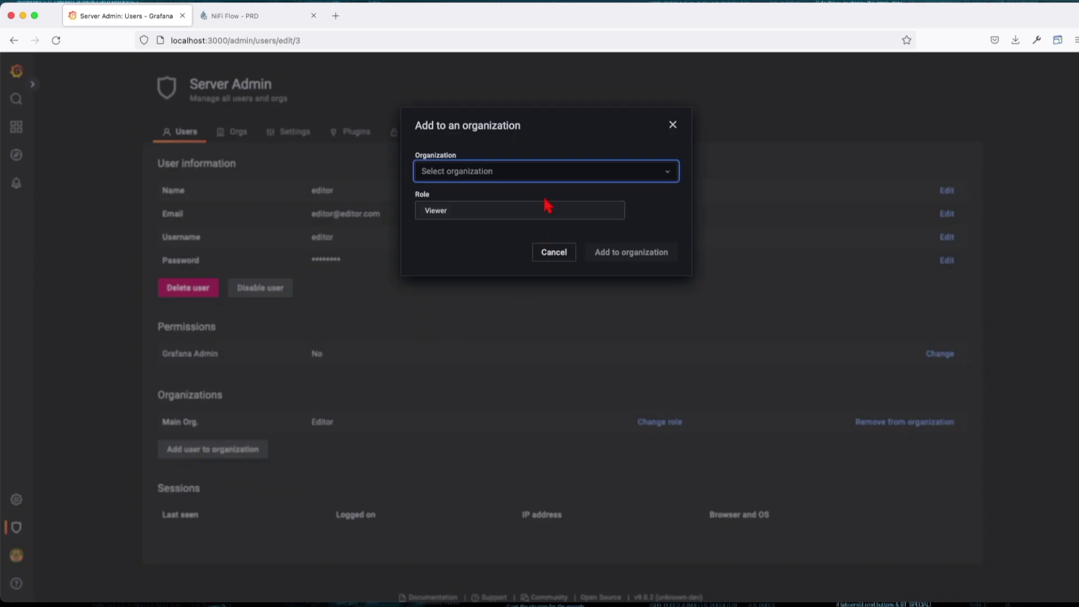
{"action": "left_click", "coordinate": [541, 178]}
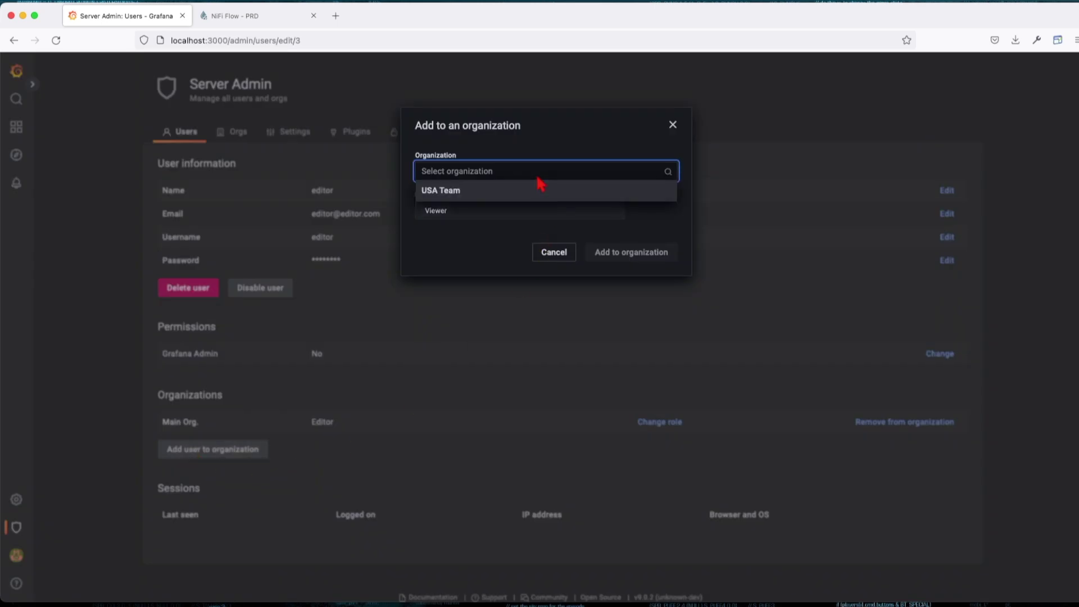
{"action": "left_click", "coordinate": [448, 191]}
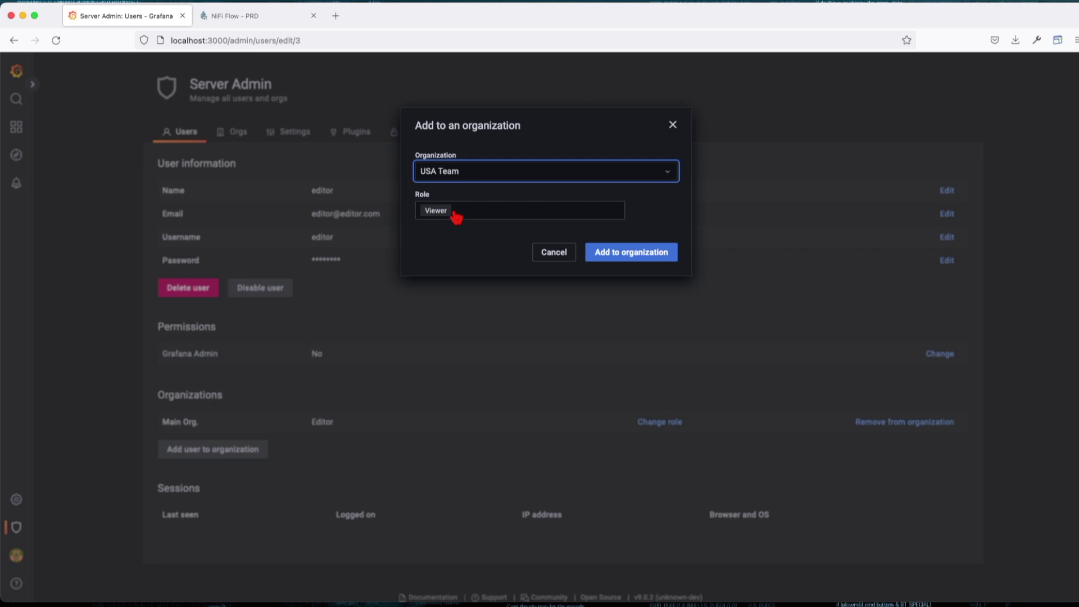
{"action": "left_click", "coordinate": [626, 254]}
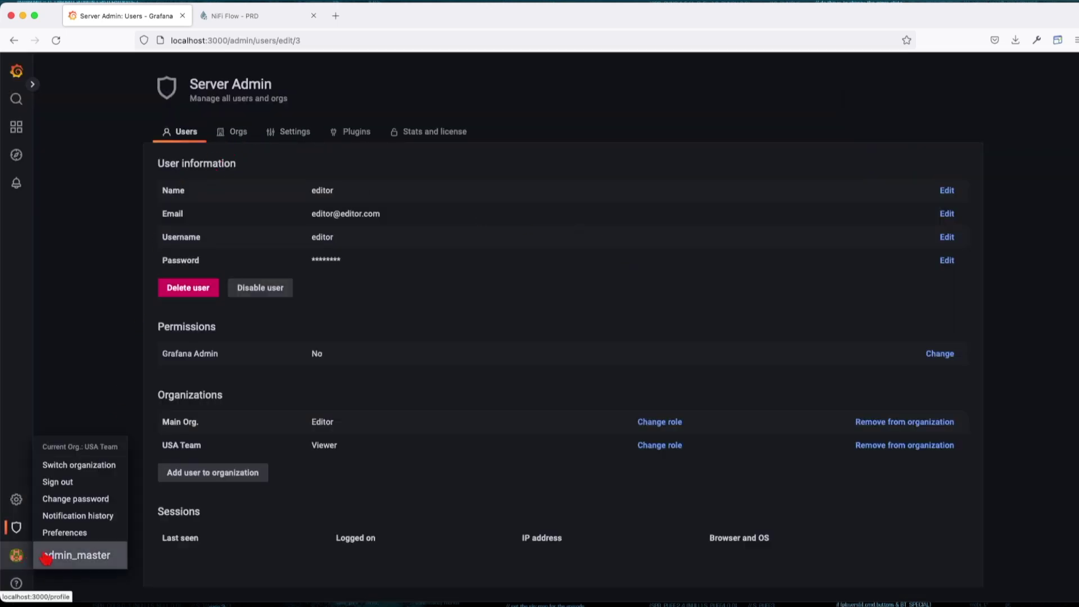
Change the editor user's USA Team role from Viewer to Editor, then Admin, and go to Data sources
{"action": "mouse_move", "coordinate": [18, 499]}
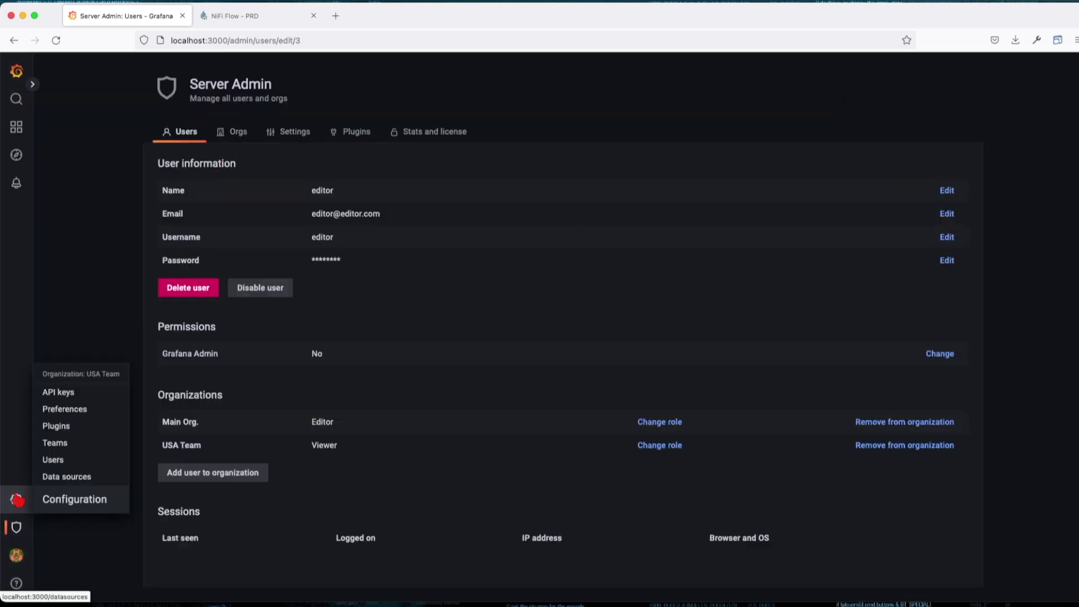
{"action": "left_click", "coordinate": [60, 462]}
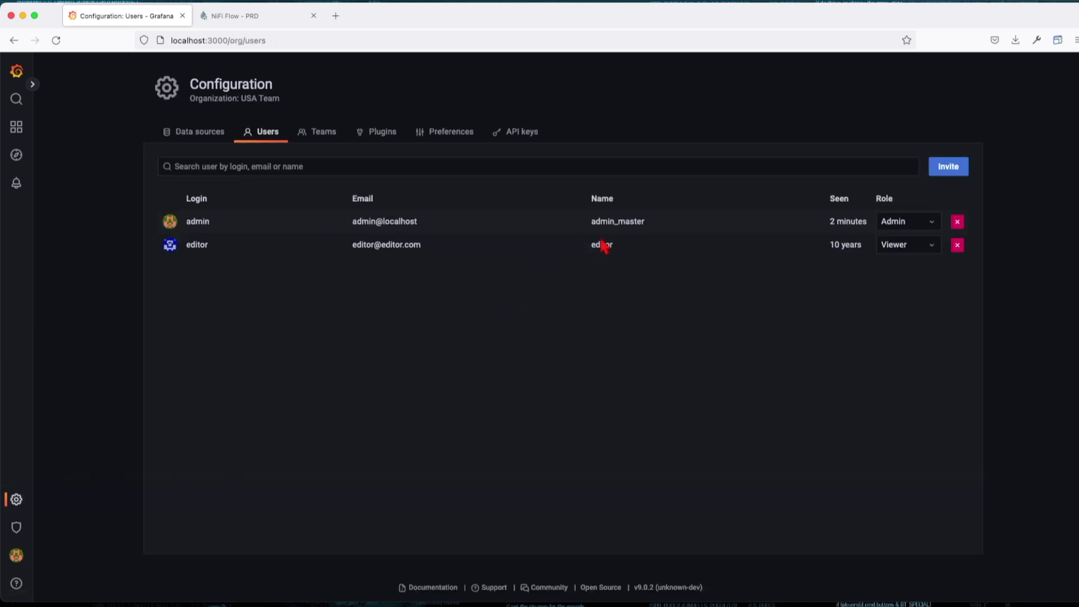
{"action": "left_click_drag", "start_coordinate": [622, 247], "coordinate": [574, 248]}
{"action": "left_click", "coordinate": [894, 251]}
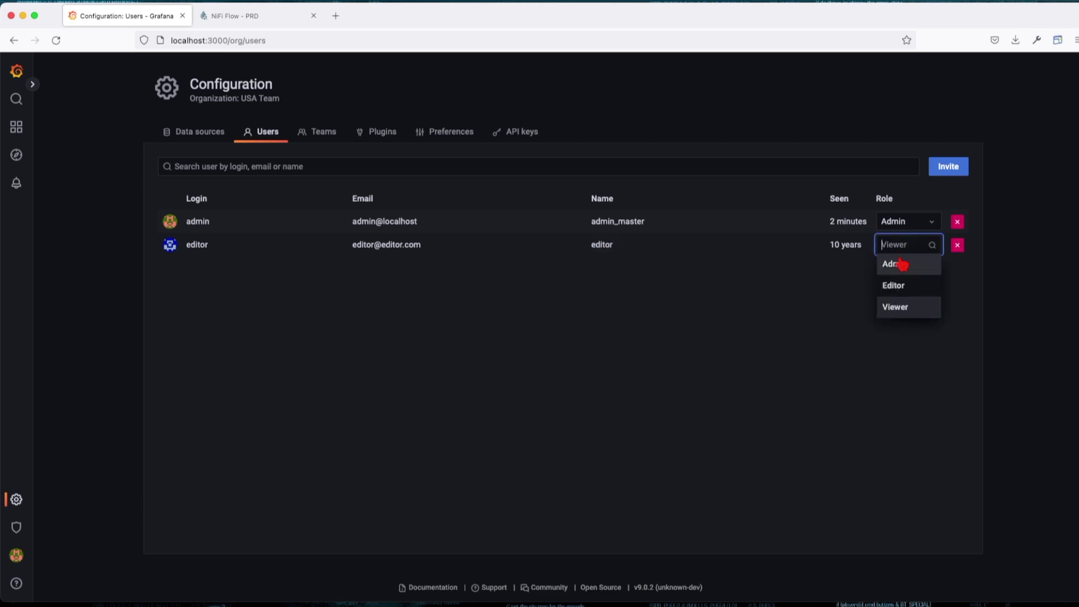
{"action": "left_click", "coordinate": [904, 288]}
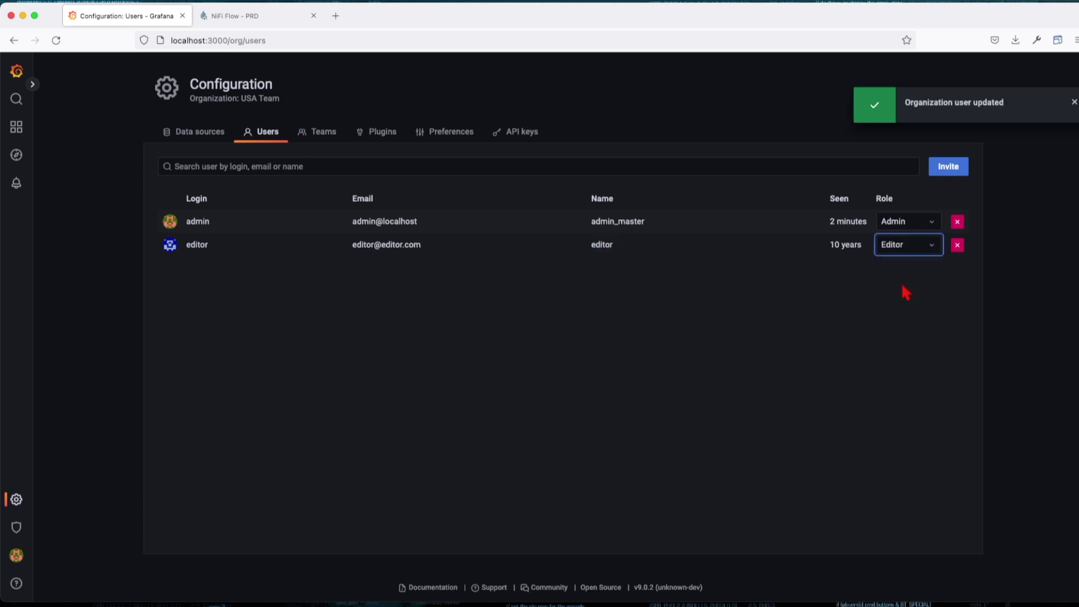
{"action": "left_click", "coordinate": [913, 252]}
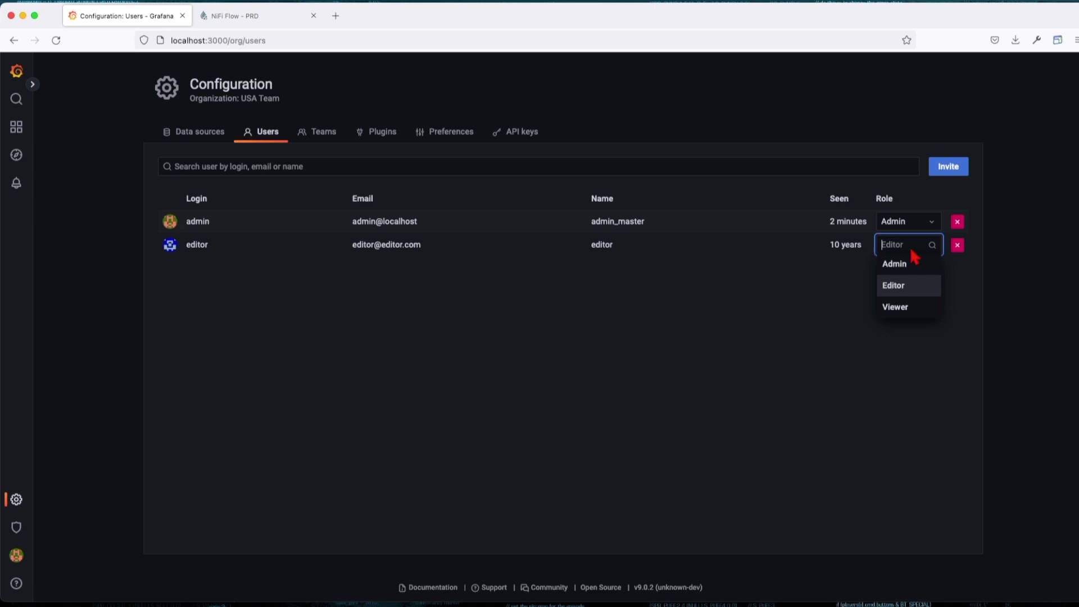
{"action": "left_click", "coordinate": [909, 264]}
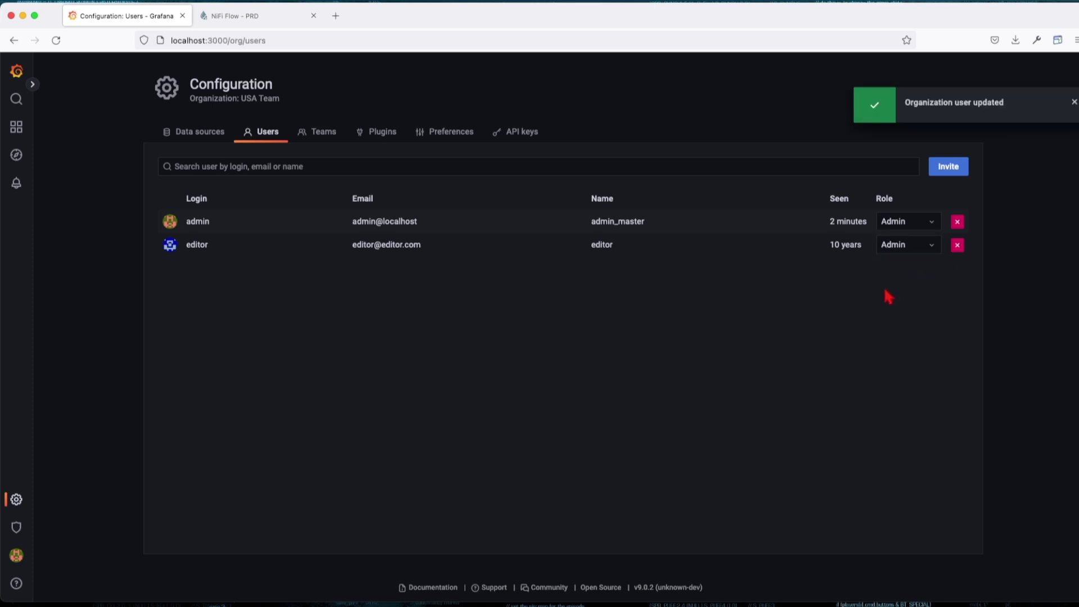
{"action": "left_click", "coordinate": [25, 501]}
Switch the active organization back to Main Org
{"action": "mouse_move", "coordinate": [18, 560]}
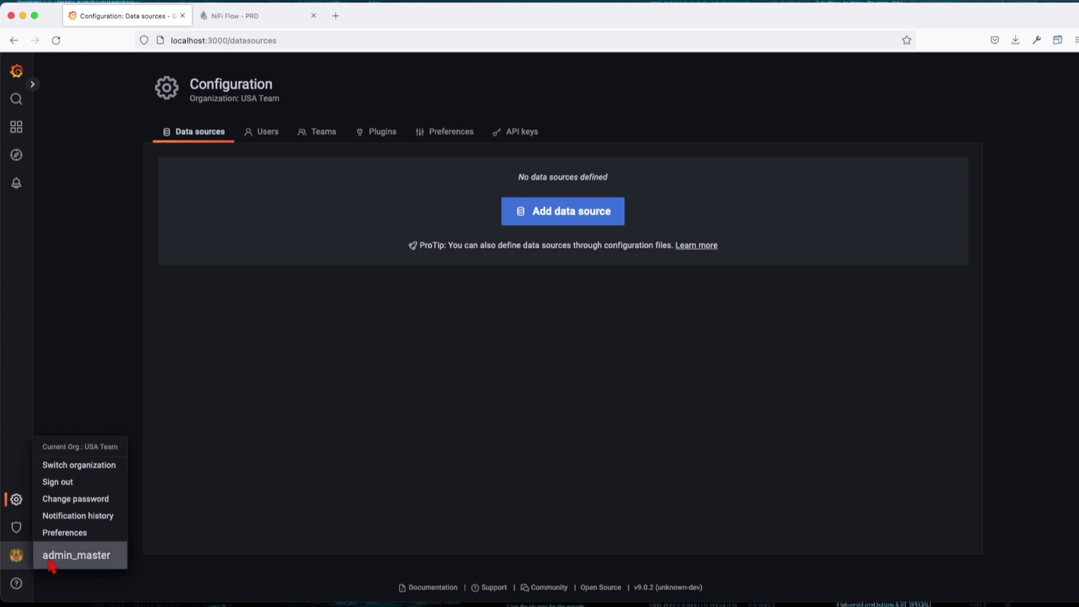
{"action": "left_click", "coordinate": [61, 465]}
{"action": "left_click", "coordinate": [731, 185]}
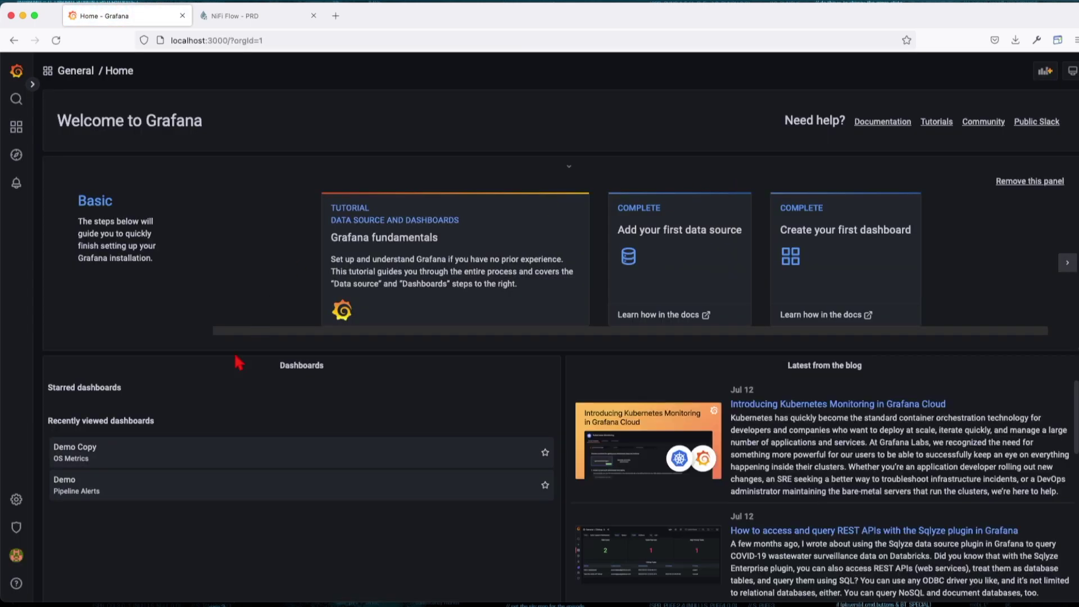
Check Main Org.'s users list, then return to the Home page with the g h shortcut
{"action": "mouse_move", "coordinate": [17, 526]}
{"action": "mouse_move", "coordinate": [16, 499]}
{"action": "left_click", "coordinate": [65, 466]}
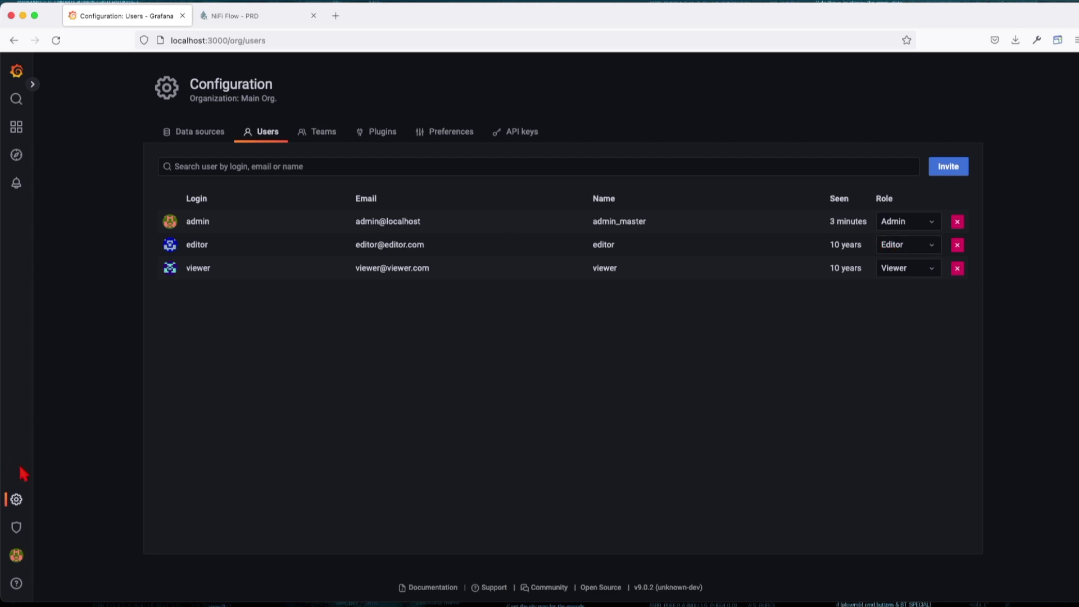
{"action": "key", "text": "g"}
{"action": "key", "text": "h"}
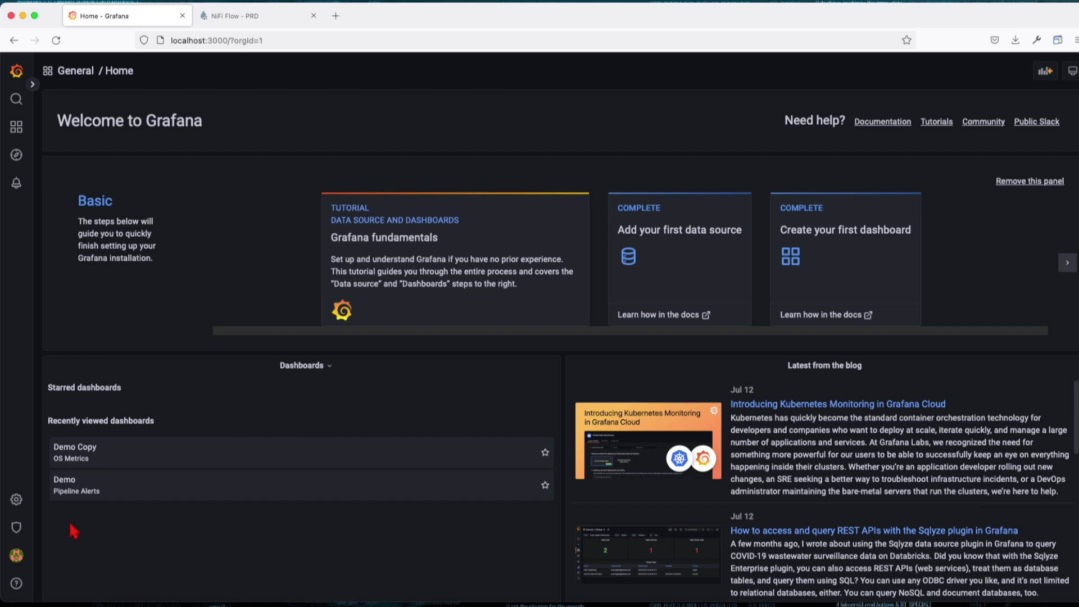
Switch the active organization to USA Team
{"action": "mouse_move", "coordinate": [16, 555]}
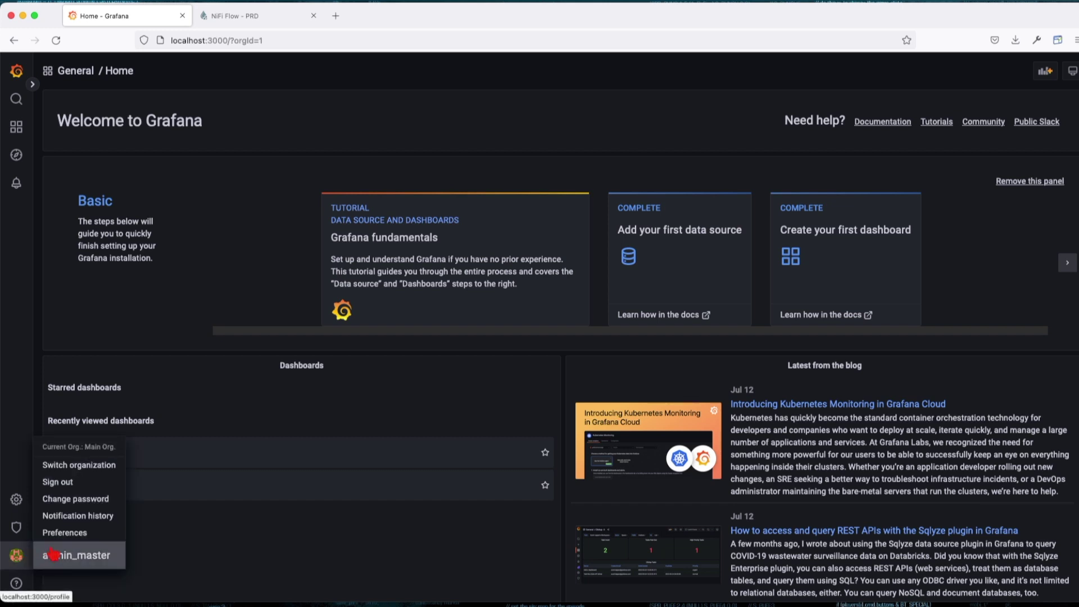
{"action": "left_click", "coordinate": [65, 467]}
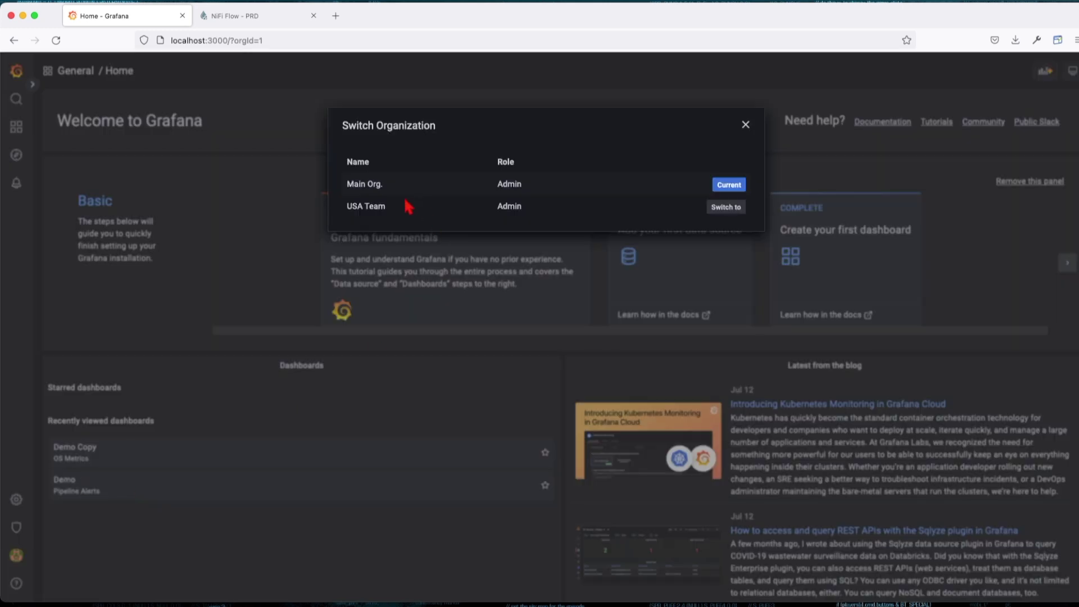
{"action": "left_click", "coordinate": [725, 207]}
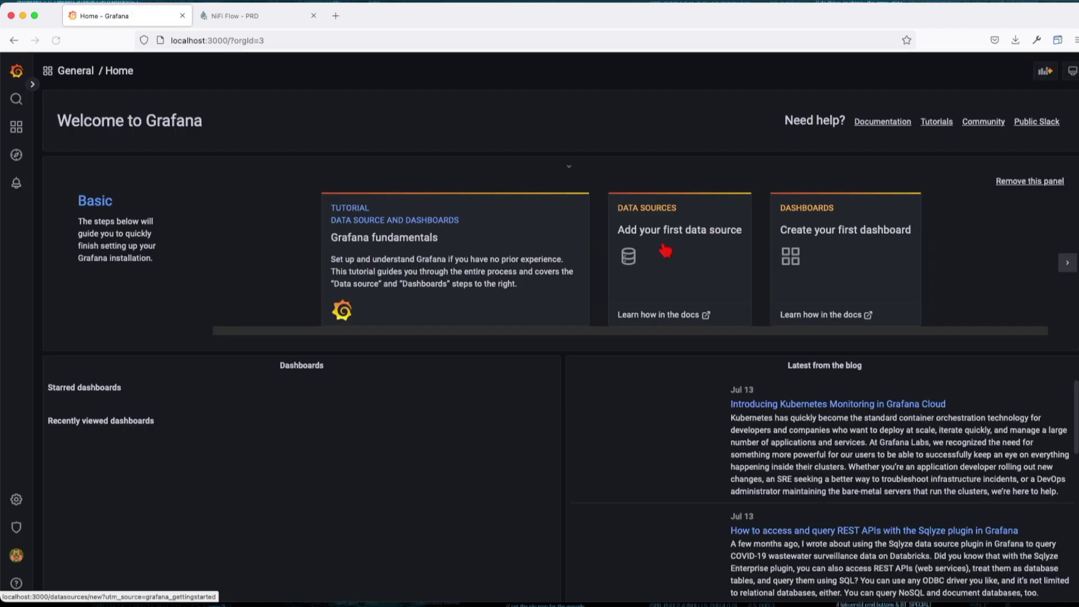
Attempt to delete USA Team from the server Orgs list, which is refused while it is current
{"action": "mouse_move", "coordinate": [17, 556]}
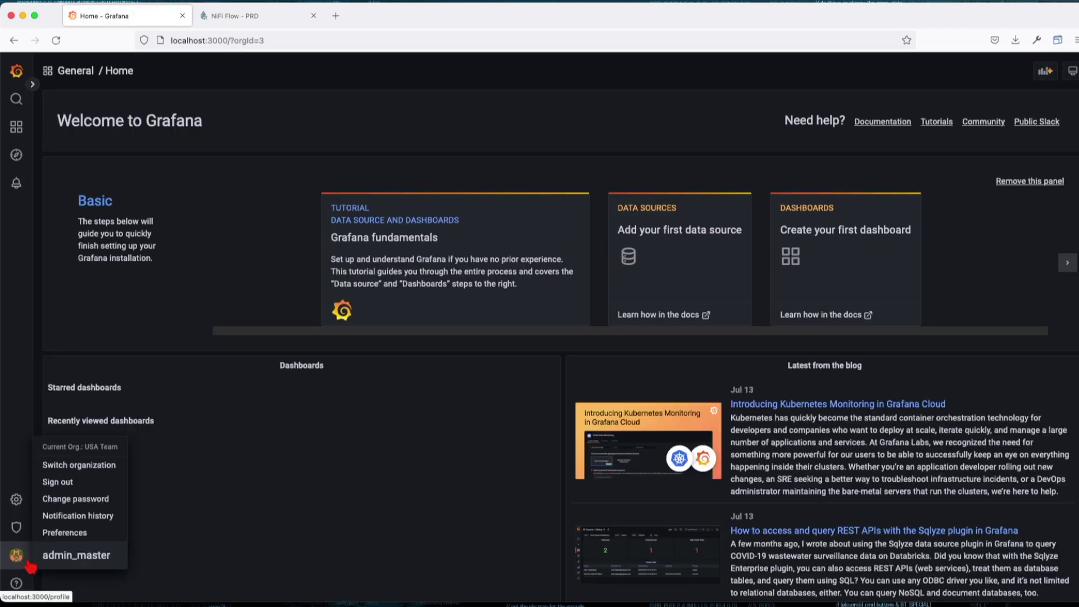
{"action": "mouse_move", "coordinate": [16, 527]}
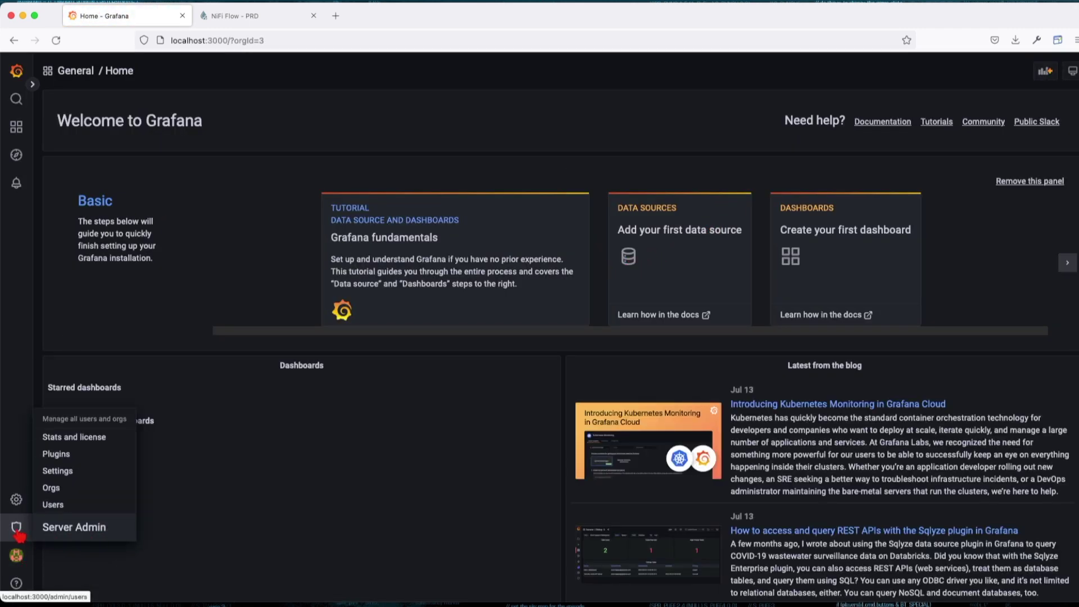
{"action": "left_click", "coordinate": [53, 488]}
{"action": "left_click", "coordinate": [957, 241]}
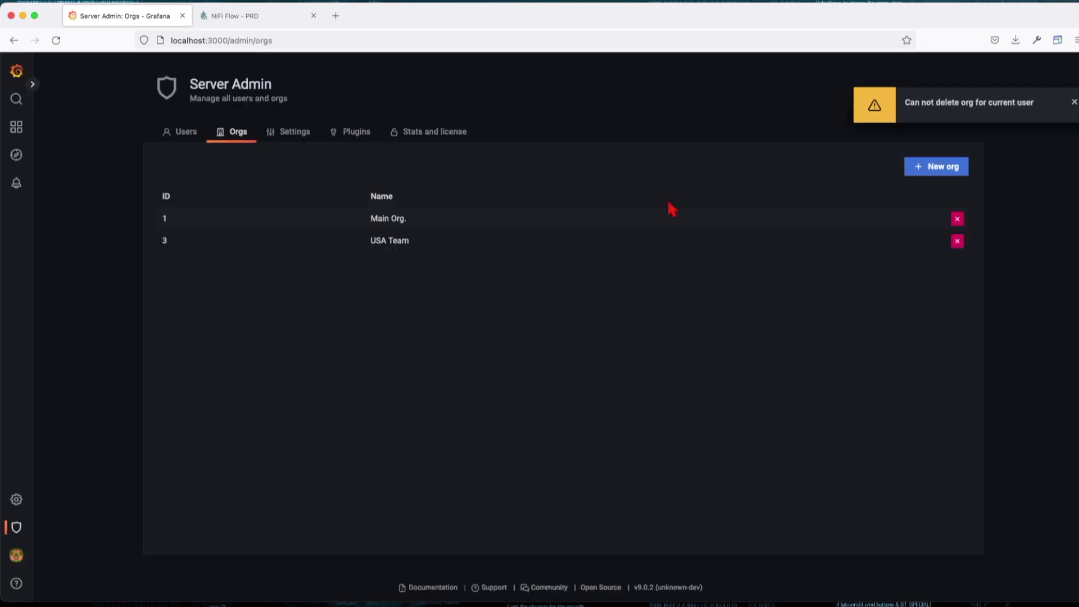
{"action": "left_click_drag", "start_coordinate": [1051, 112], "coordinate": [904, 109]}
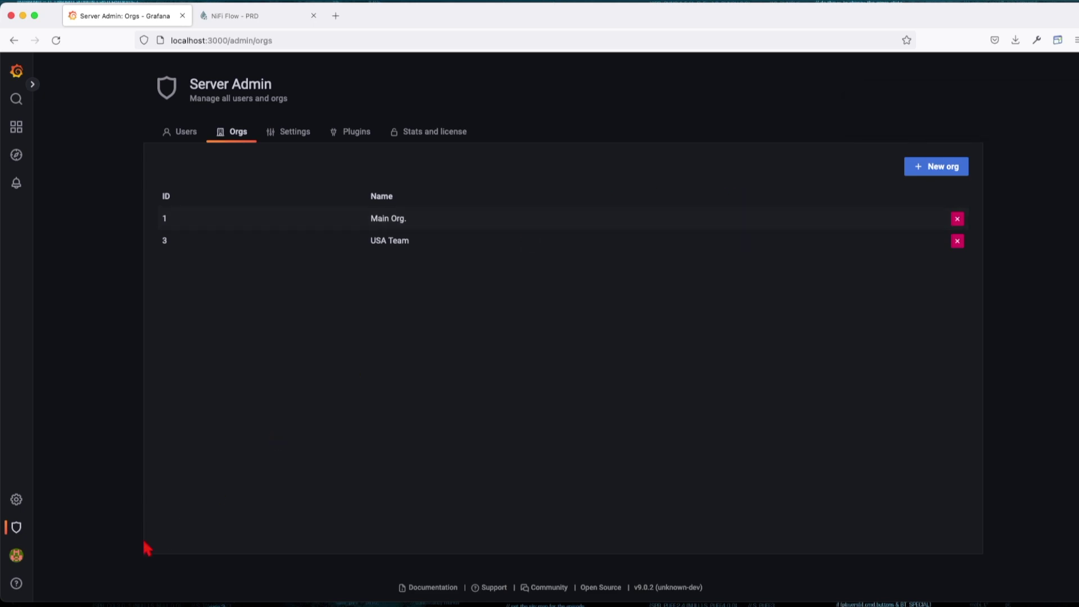
Switch the active organization back to Main Org
{"action": "mouse_move", "coordinate": [17, 562]}
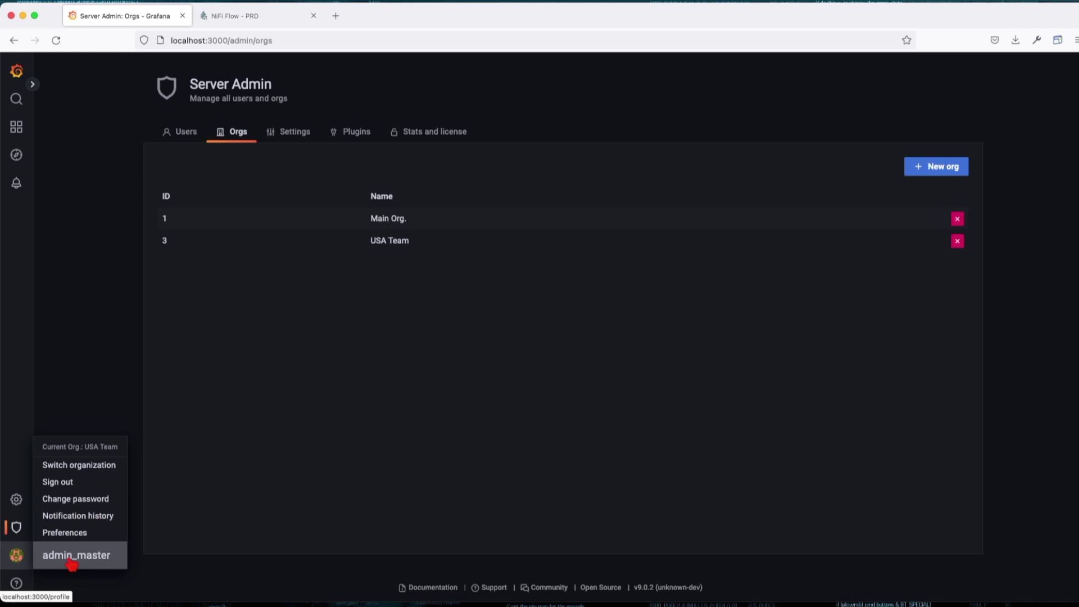
{"action": "left_click", "coordinate": [67, 465]}
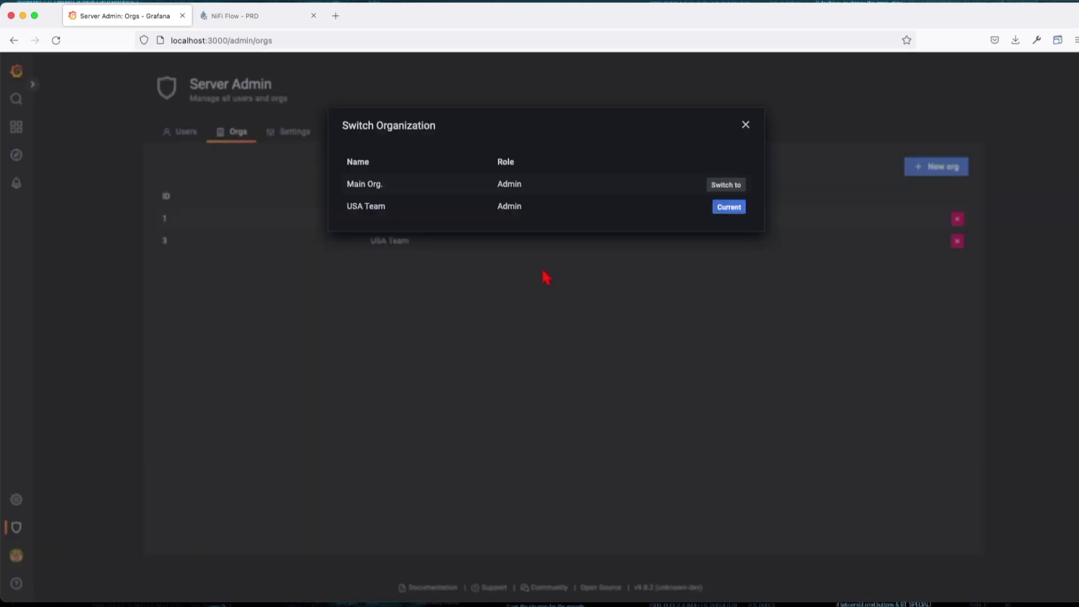
{"action": "left_click", "coordinate": [730, 189]}
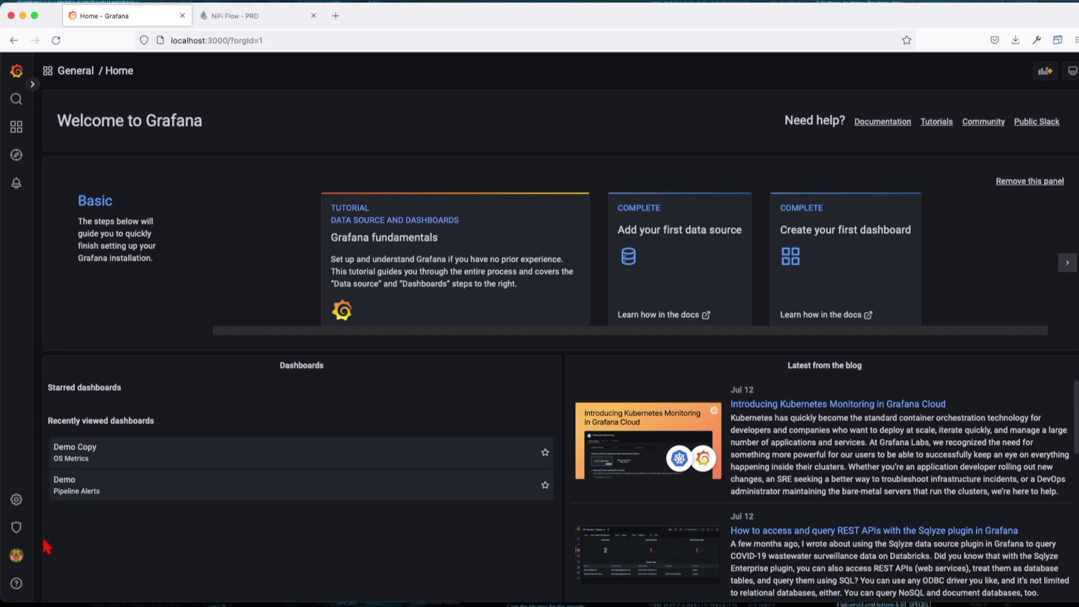
Delete USA Team from the server Orgs list, leaving only Main Org
{"action": "mouse_move", "coordinate": [16, 555]}
{"action": "left_click", "coordinate": [53, 496]}
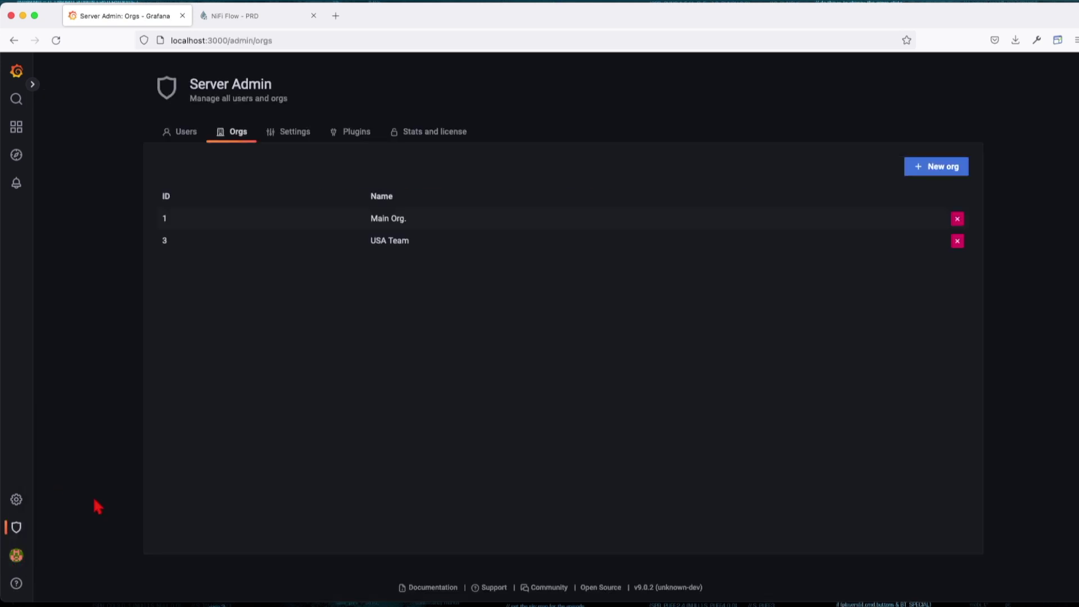
{"action": "left_click", "coordinate": [957, 241]}
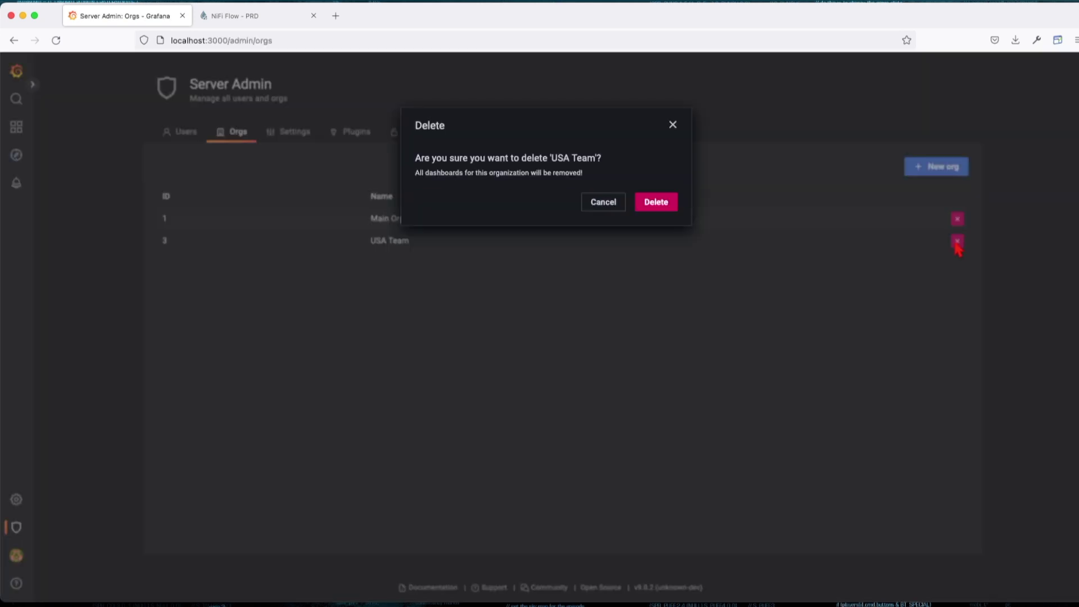
{"action": "left_click", "coordinate": [656, 203]}
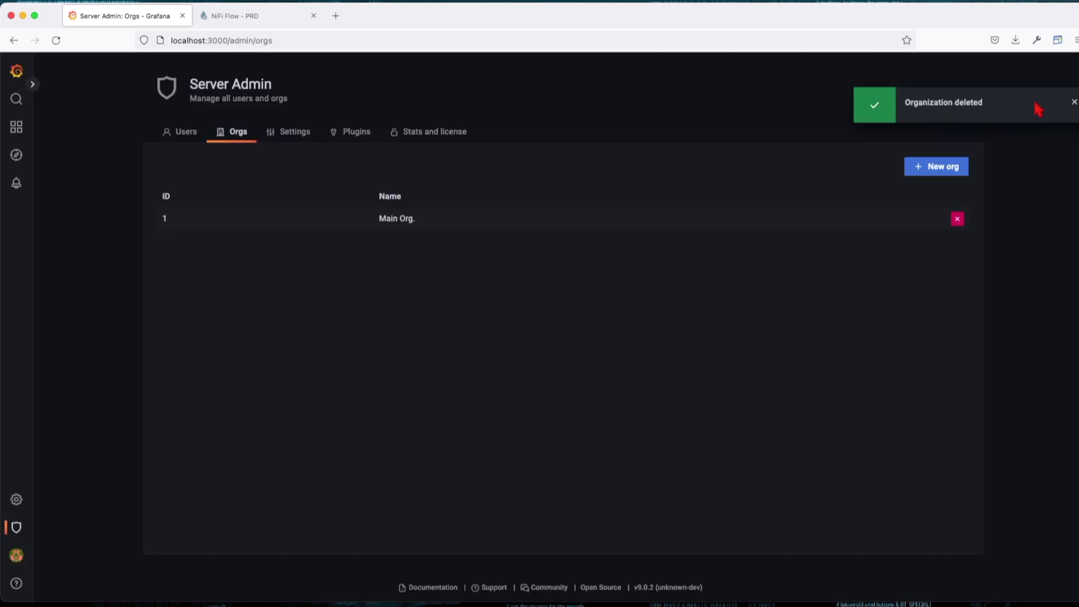
{"action": "left_click_drag", "start_coordinate": [1038, 109], "coordinate": [905, 104]}
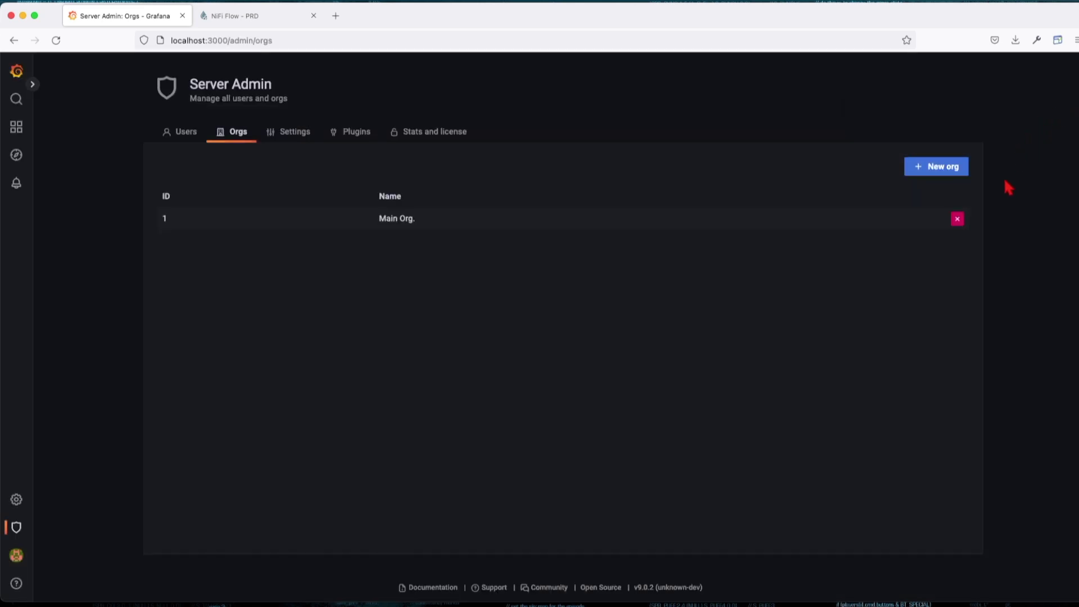